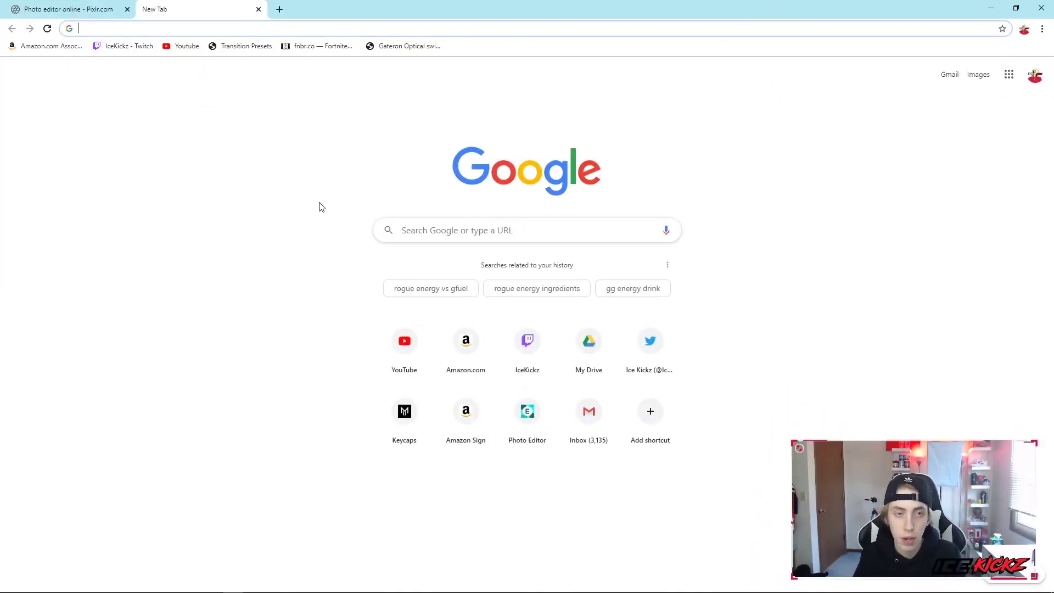
Go to dafont.com in the new Chrome tab
type("dafont")
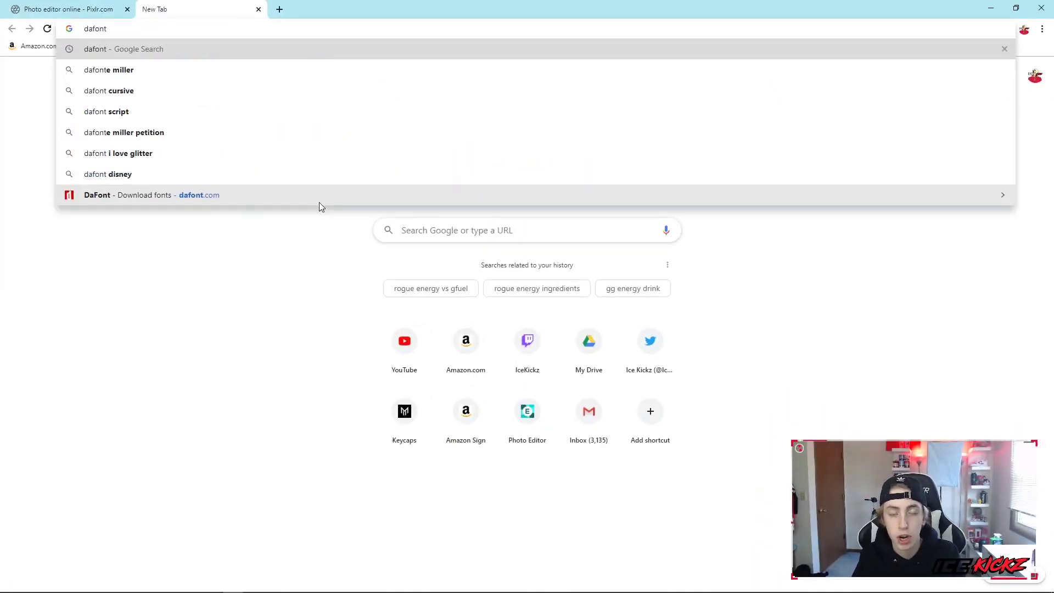
type(".com")
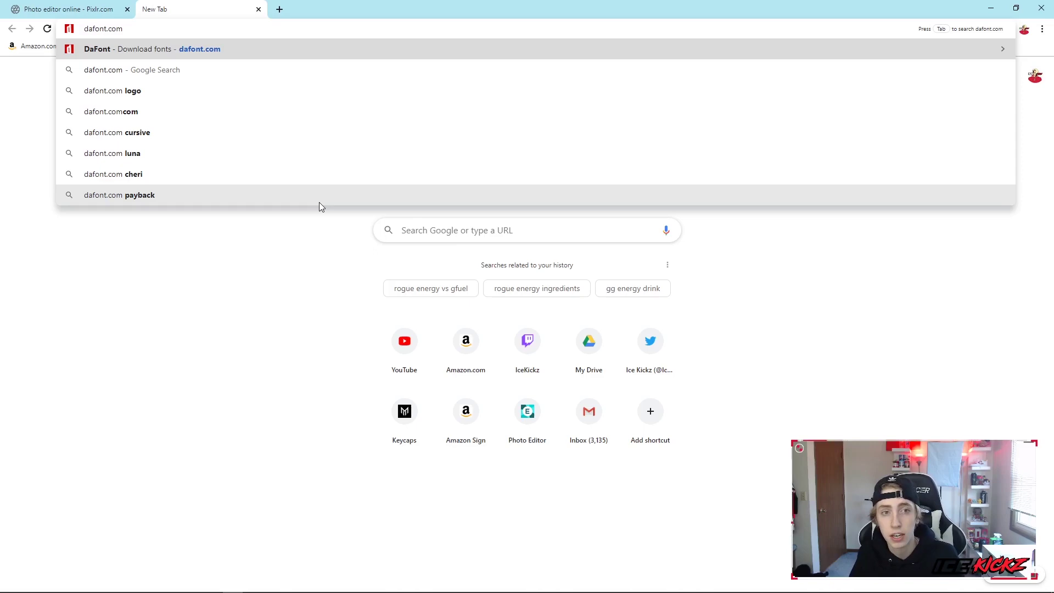
key("Return")
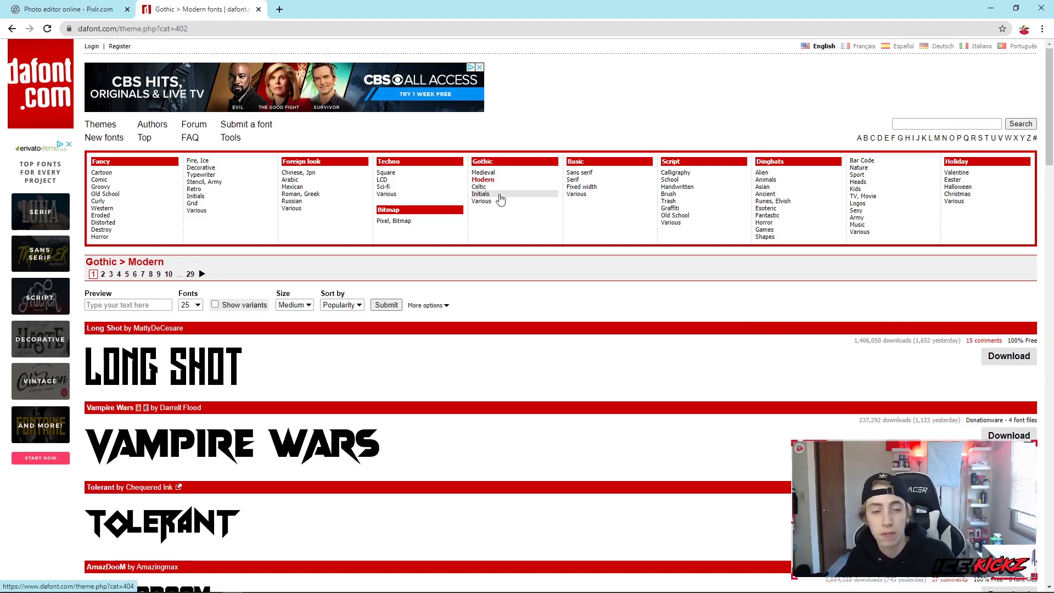
Scroll the Gothic > Modern font listing until the DragonForce font is in view
scroll(437, 334, "down", 5)
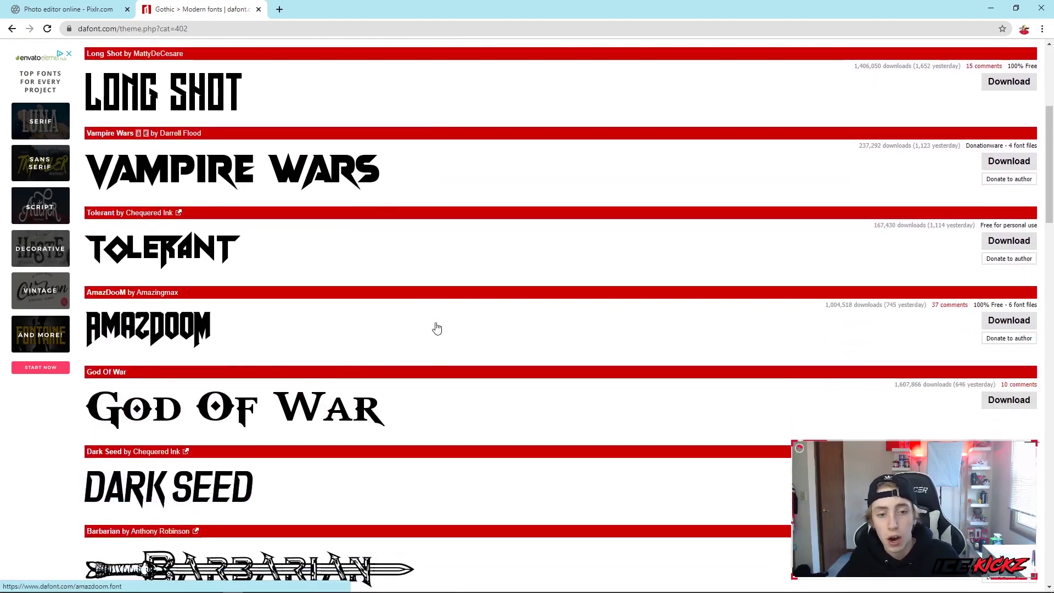
scroll(436, 328, "down", 3)
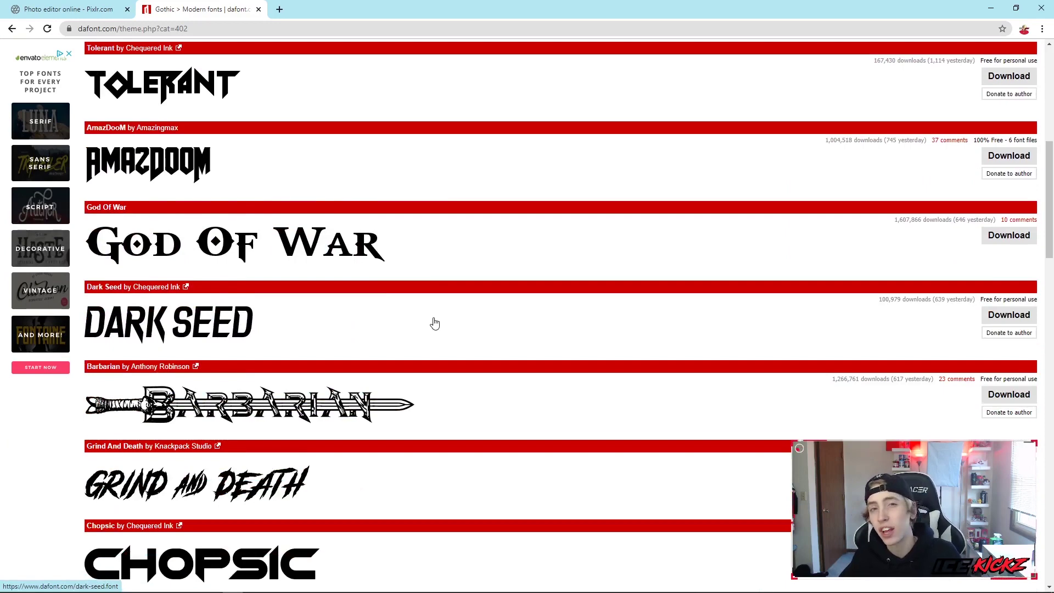
scroll(412, 311, "down", 3)
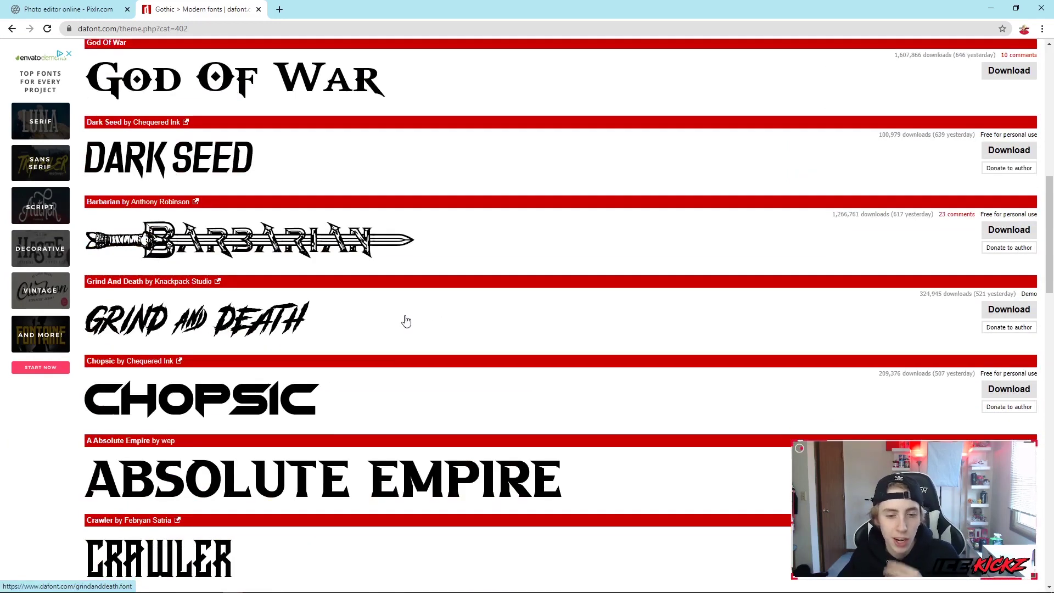
scroll(392, 329, "down", 4)
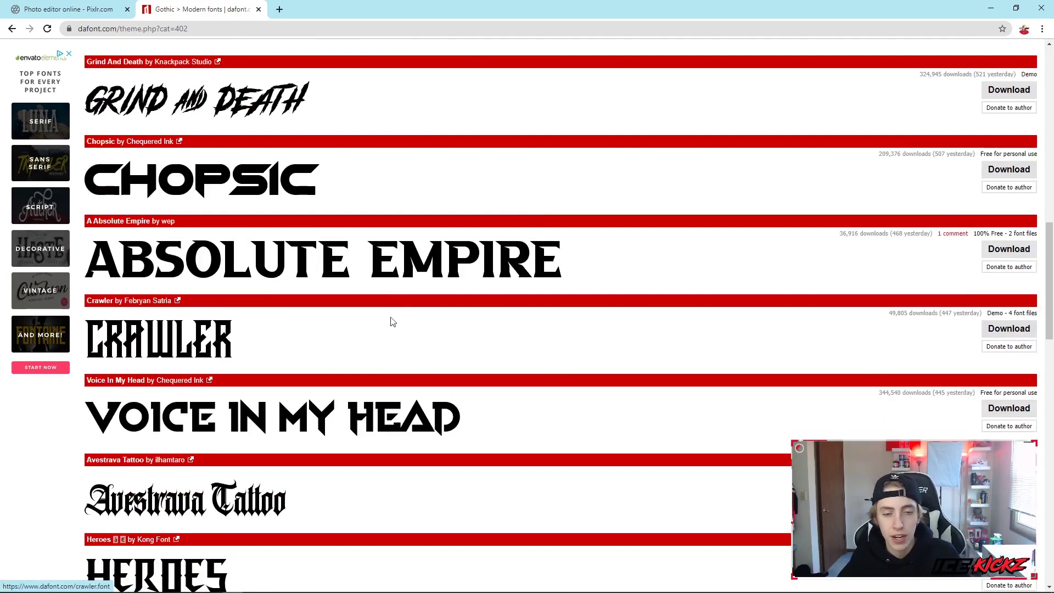
scroll(392, 322, "down", 3)
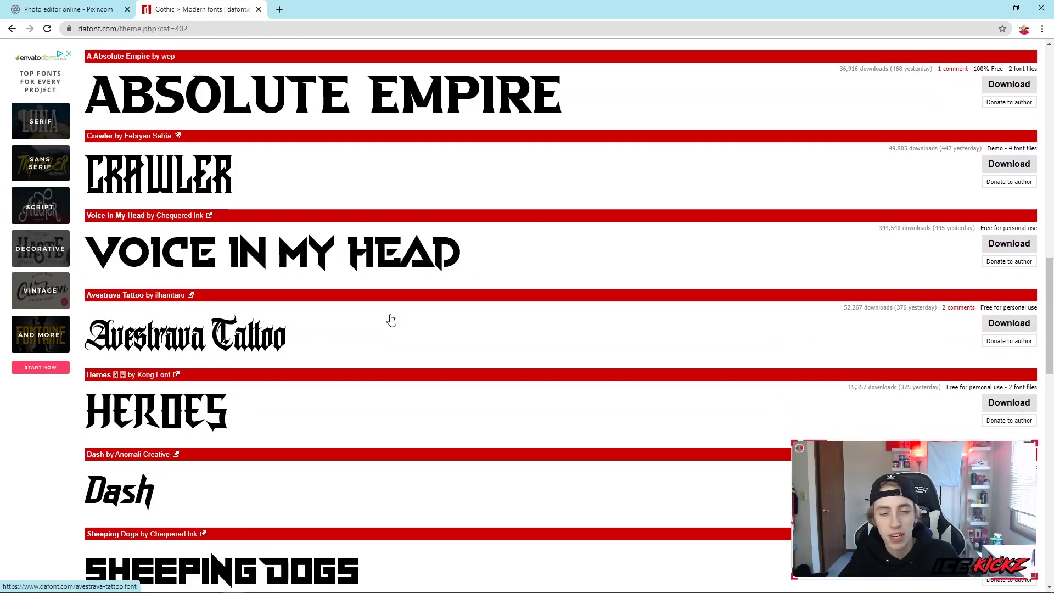
scroll(392, 320, "up", 14)
scroll(377, 341, "up", 2)
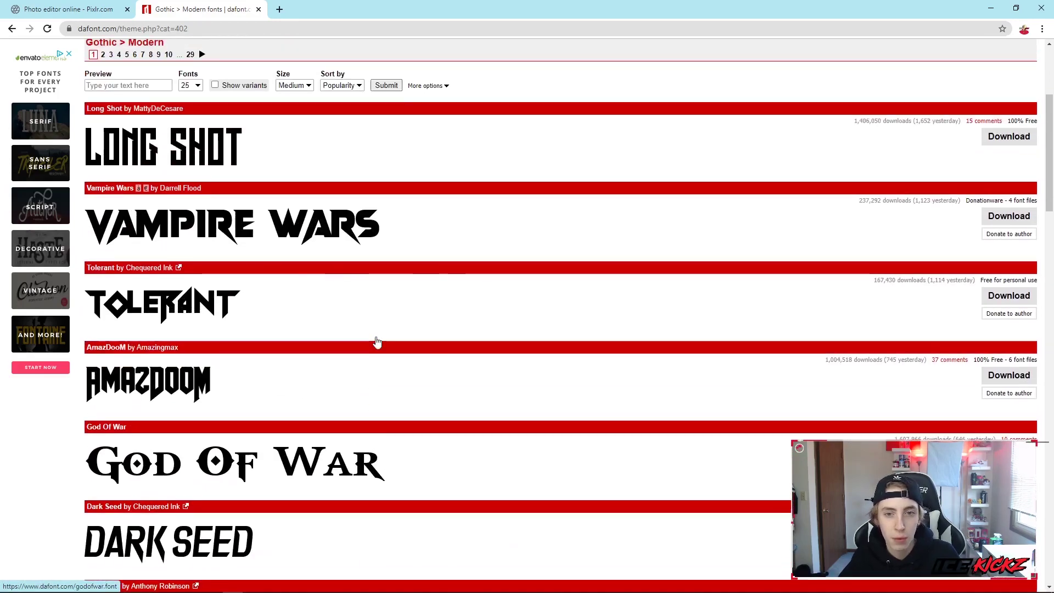
scroll(377, 342, "up", 3)
scroll(377, 342, "down", 20)
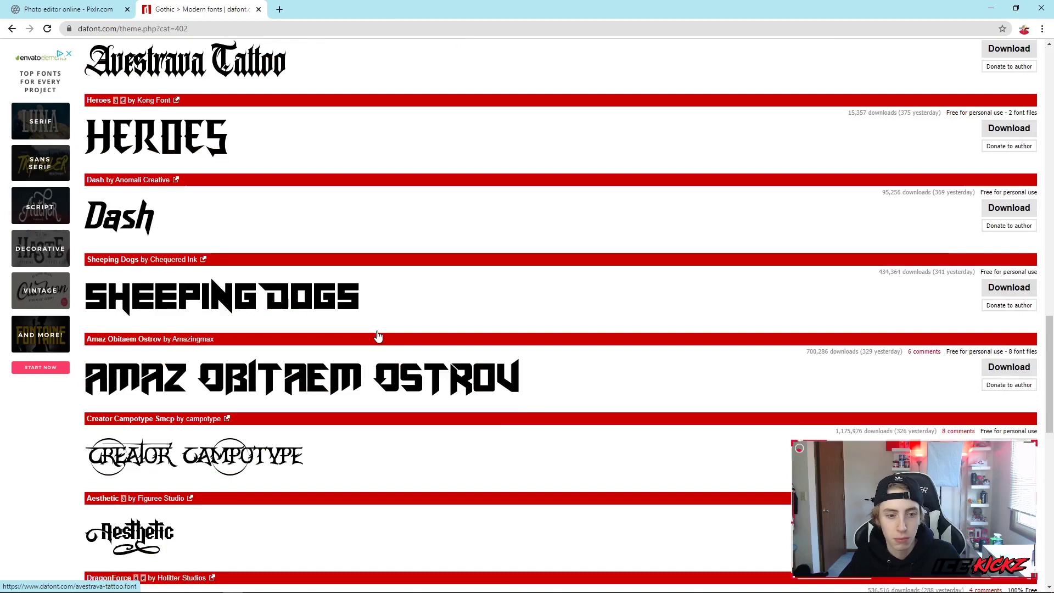
scroll(378, 336, "down", 12)
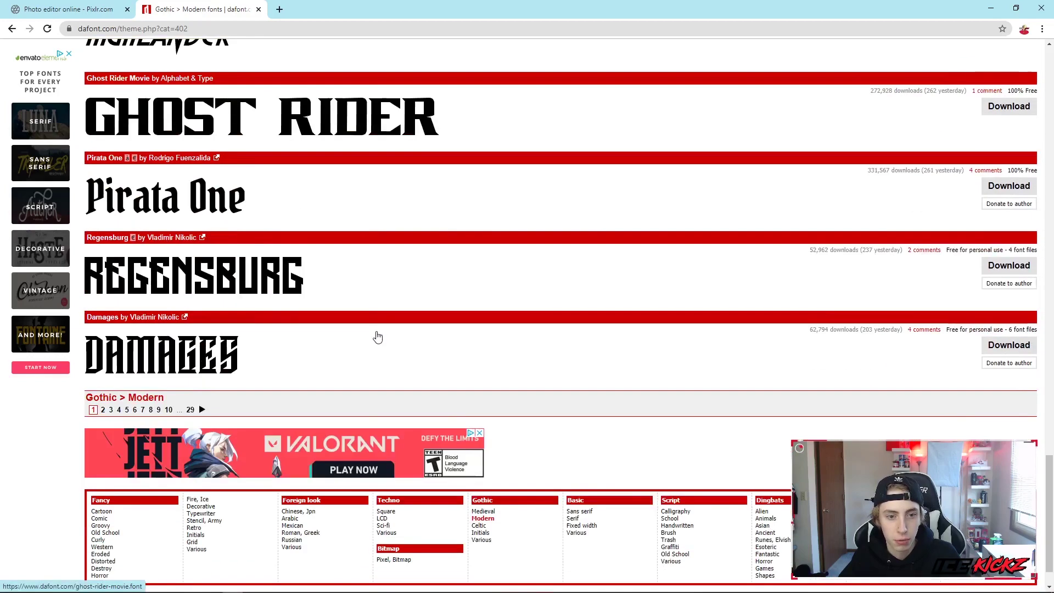
scroll(219, 342, "up", 6)
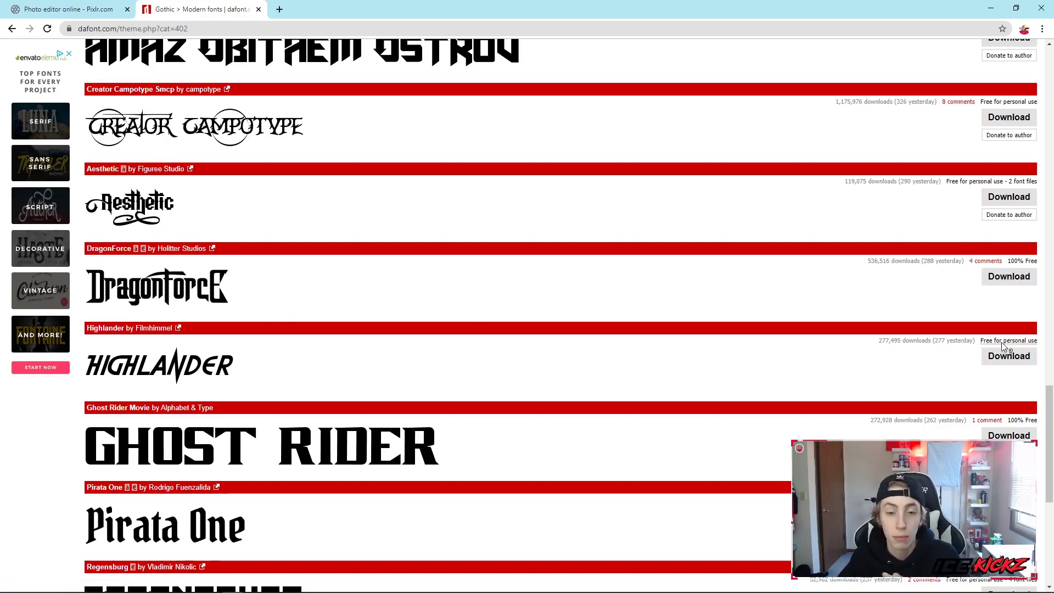
Download the DragonForce font and open dragonforce.zip in WinRAR, dismissing the trial notice
left_click(1012, 286)
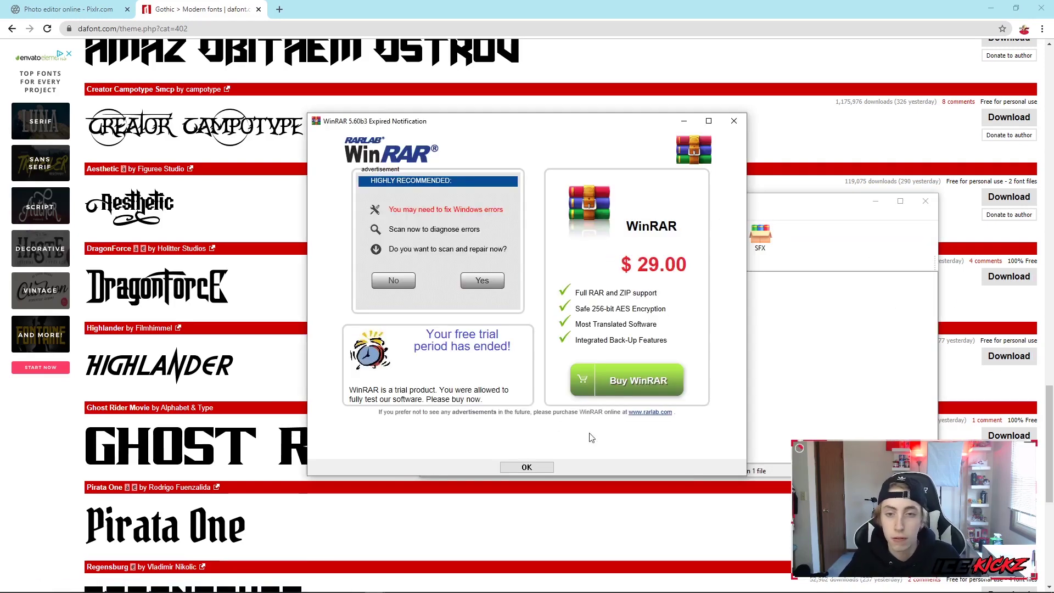
left_click(522, 468)
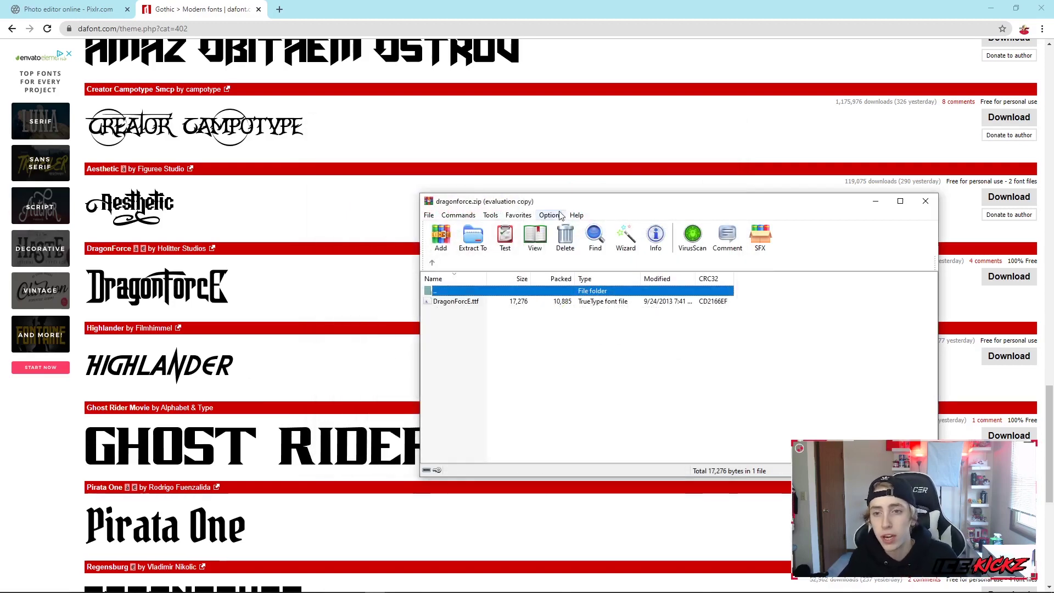
left_click_drag(579, 205, 452, 148)
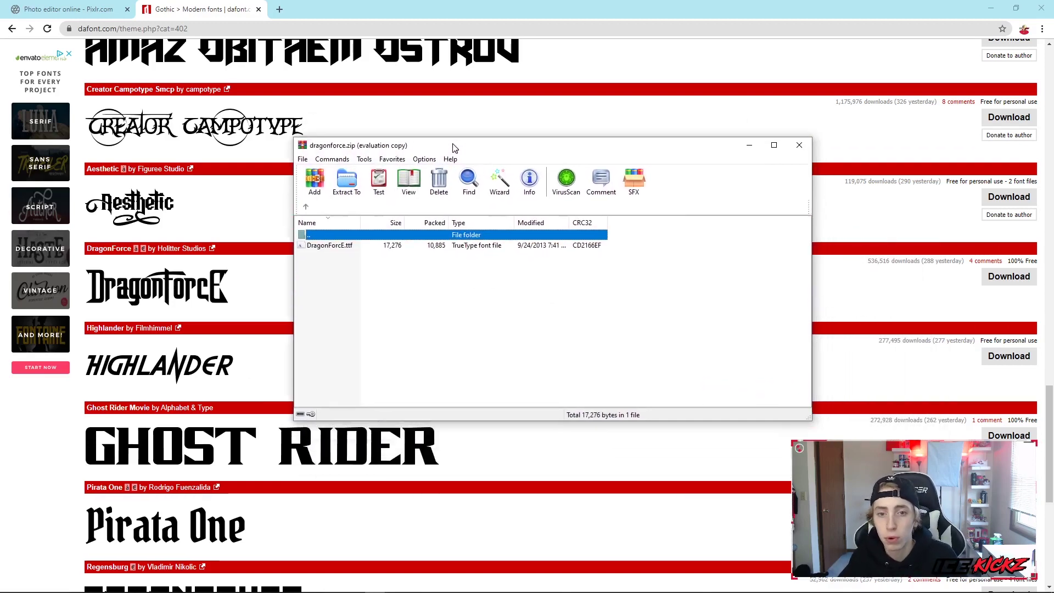
Extract DragonForcE.ttf from the archive to the Desktop
left_click(330, 248)
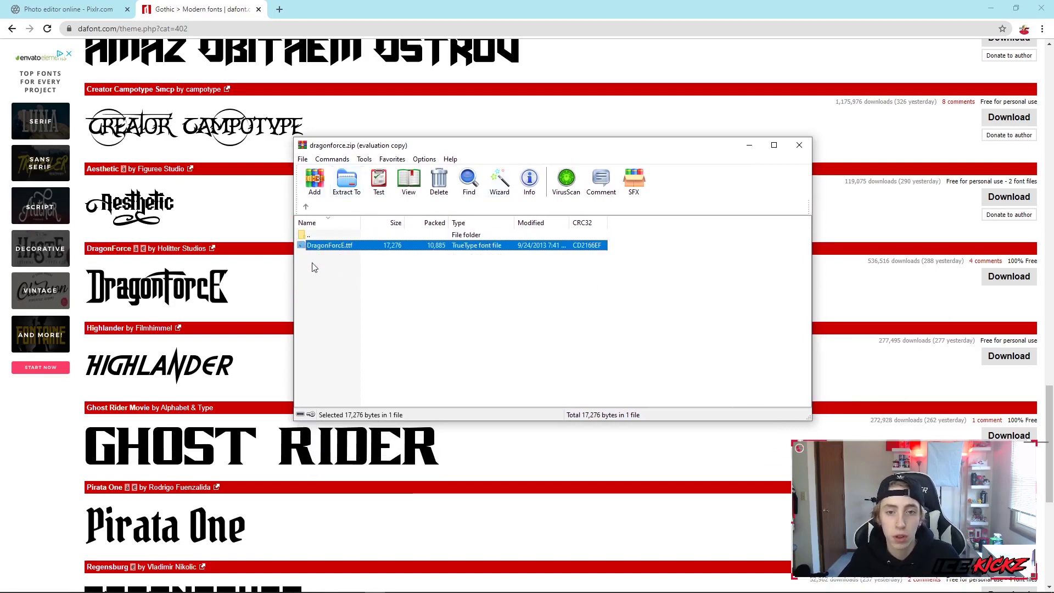
left_click(300, 250)
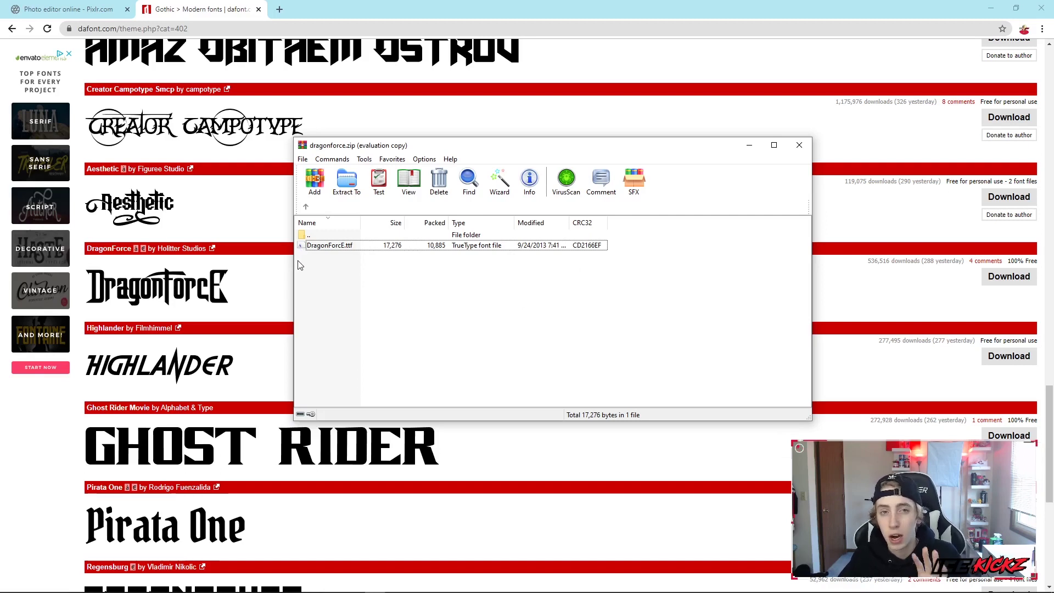
left_click(325, 249)
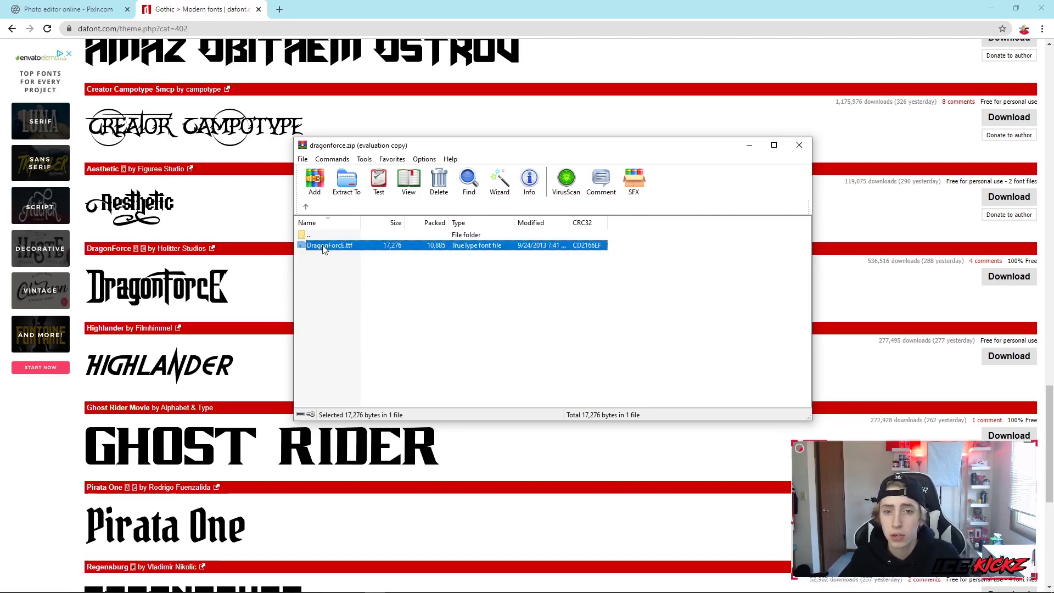
left_click(347, 181)
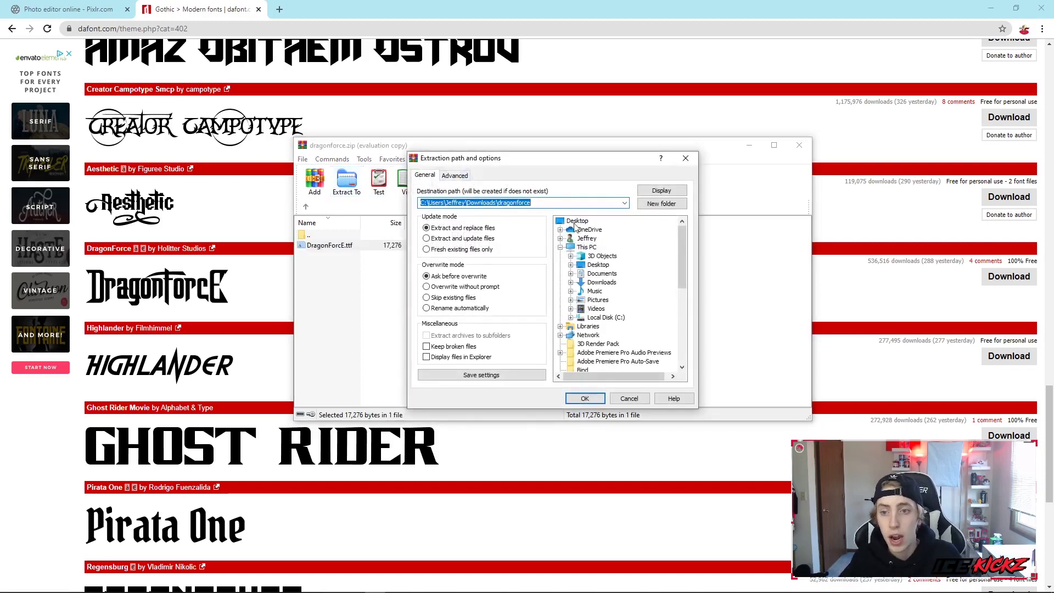
left_click(576, 221)
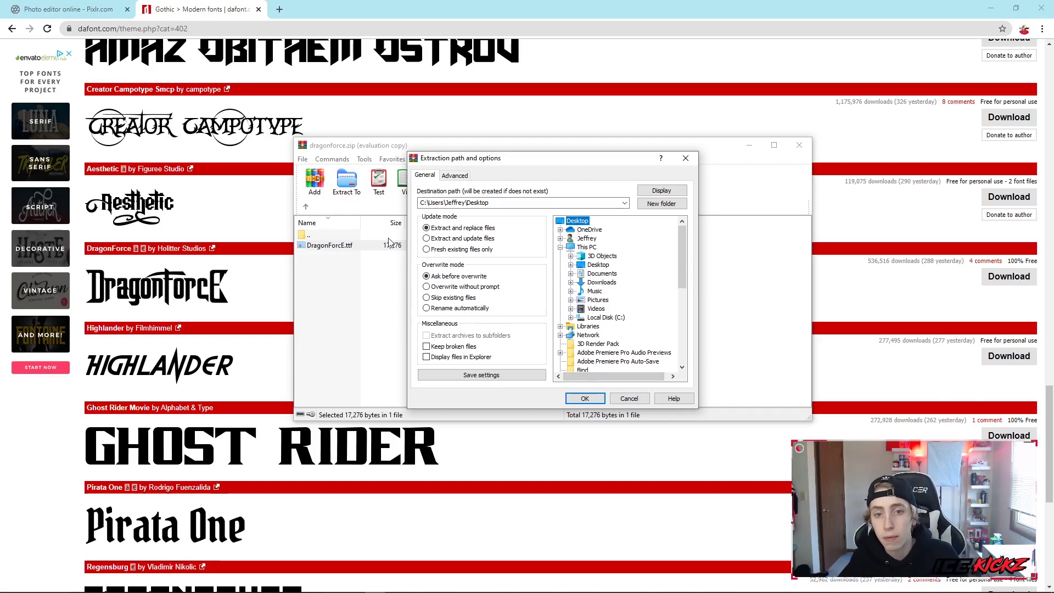
left_click(586, 400)
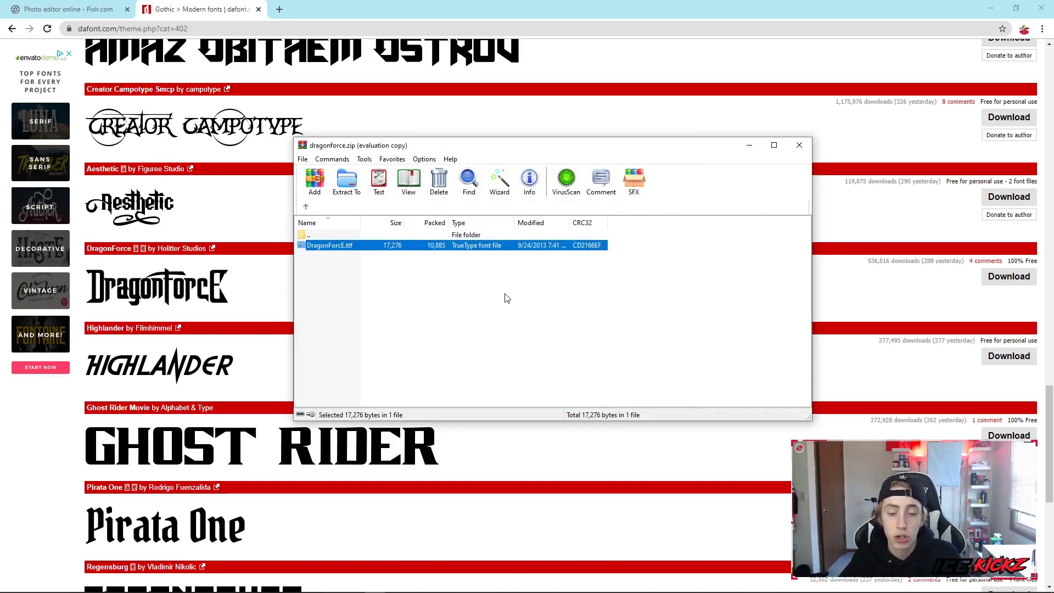
Minimize the WinRAR archive window
left_click(750, 148)
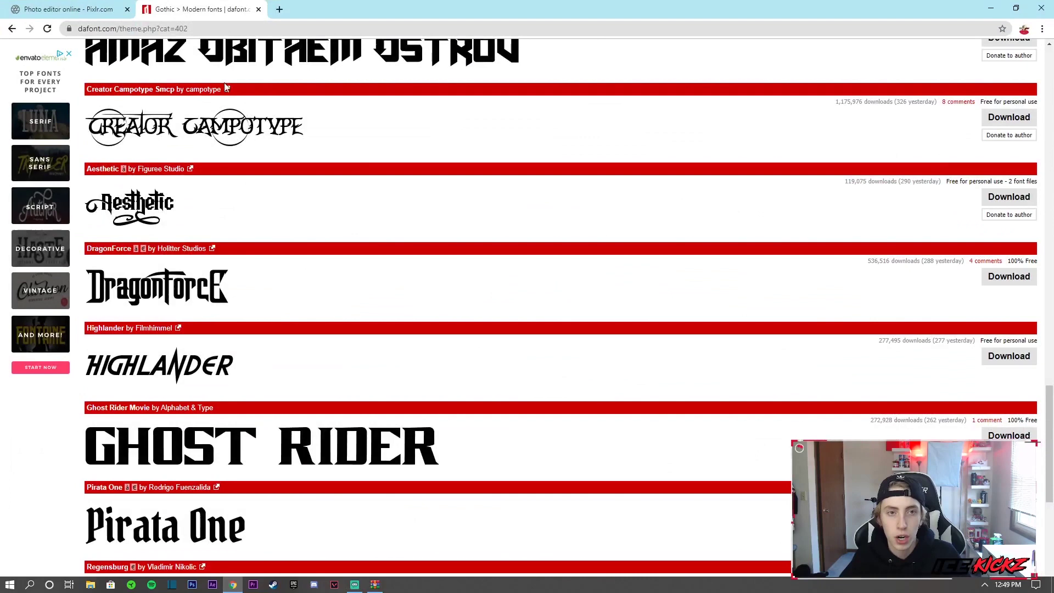
Open Pixlr E and create a new 1280x720 blank transparent image
left_click(82, 8)
left_click(351, 356)
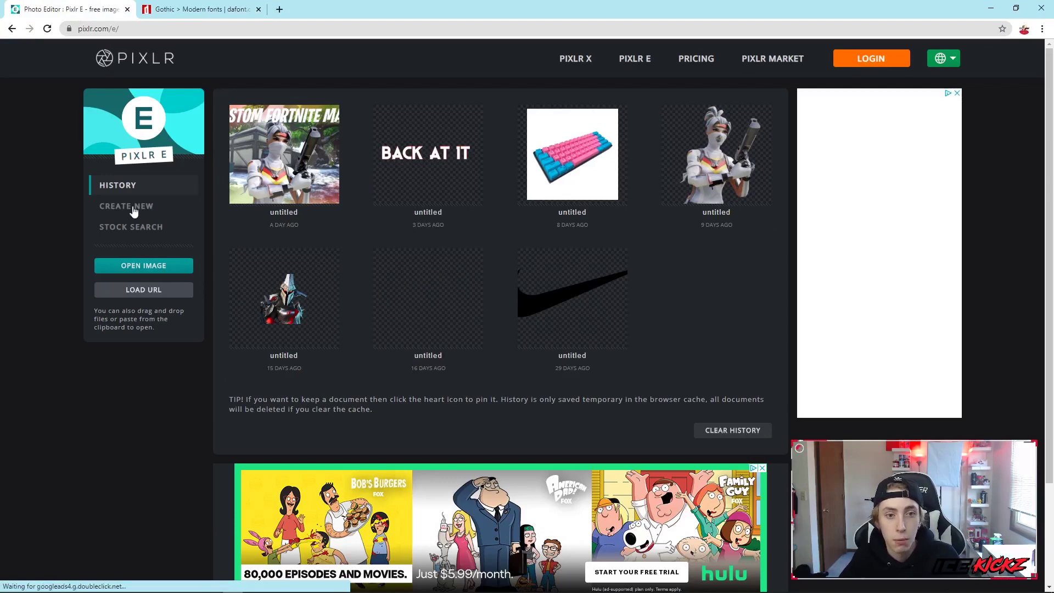
left_click(137, 208)
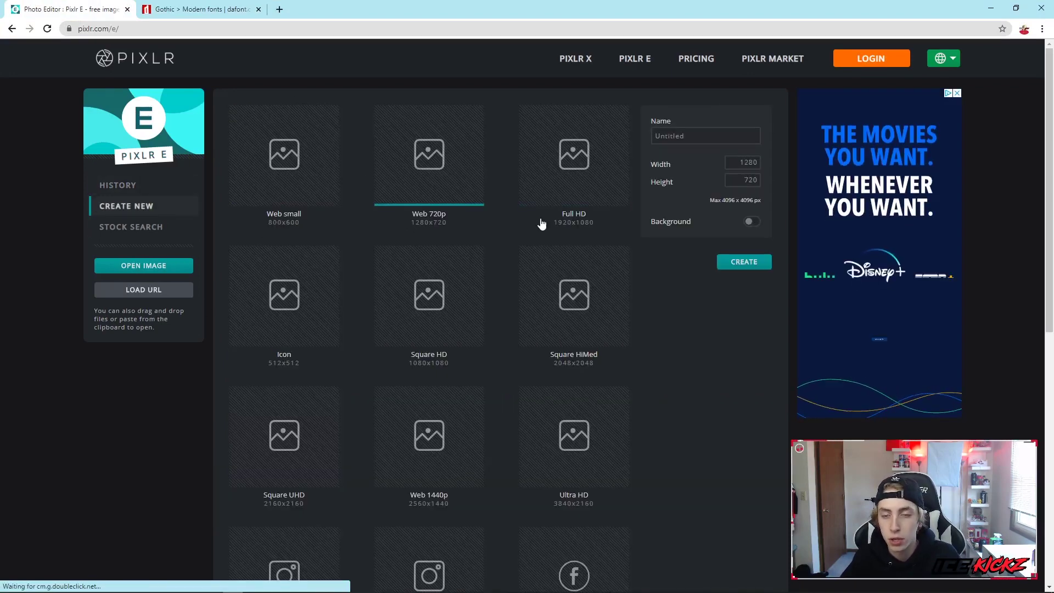
left_click(744, 262)
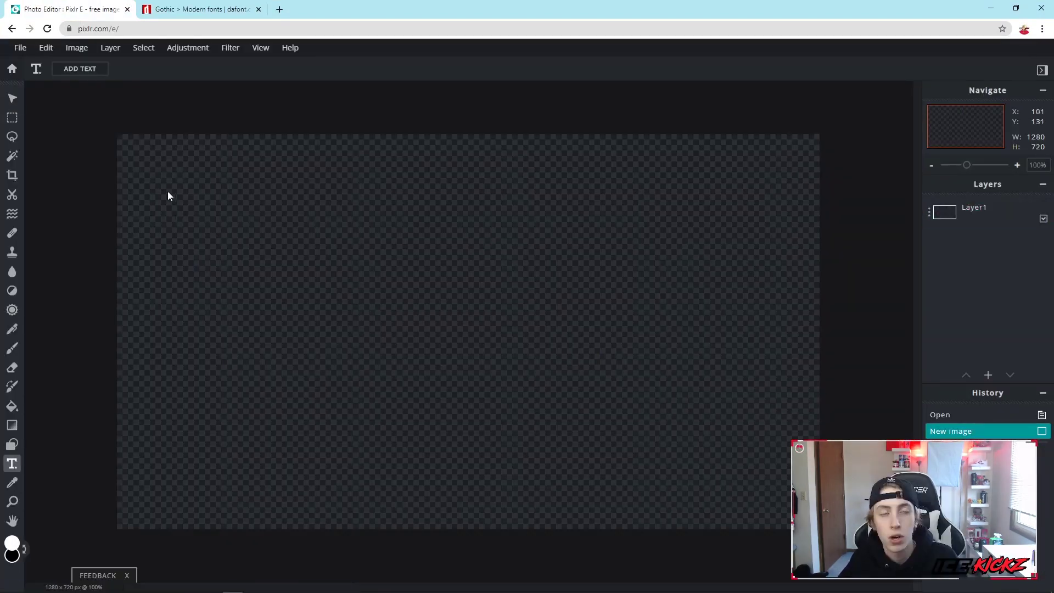
Add a text layer, load DragonForcE.ttf from the Desktop as a local font, and apply DragonForce
left_click(92, 70)
left_click(165, 69)
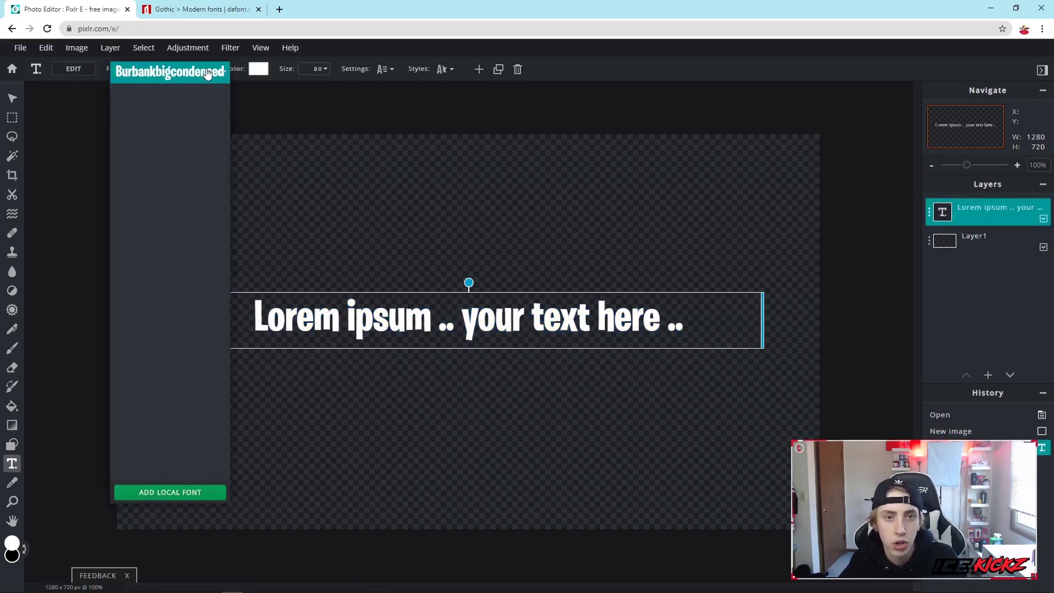
left_click(183, 493)
left_click(43, 88)
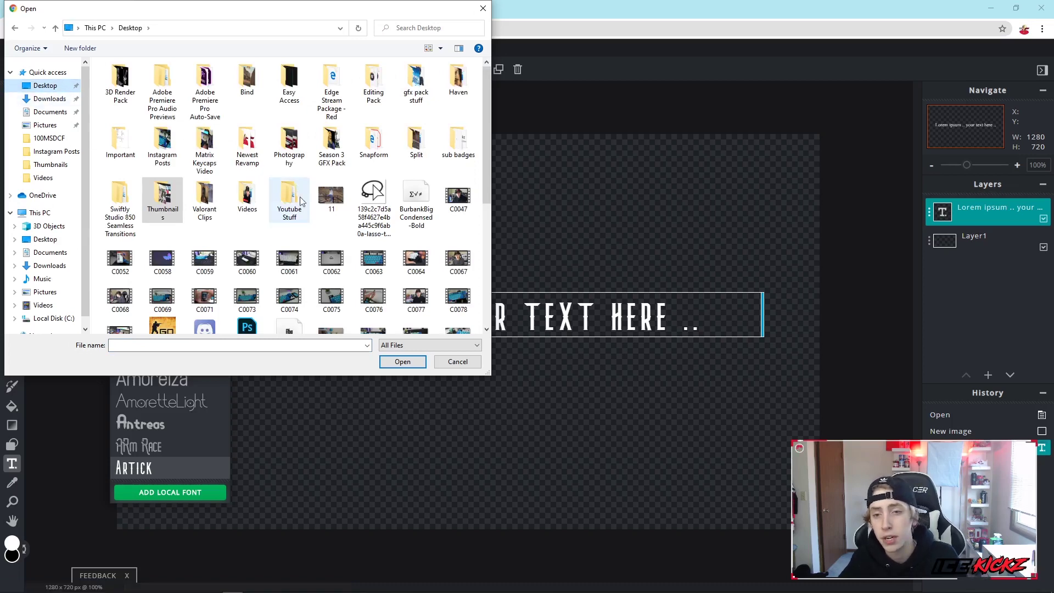
scroll(305, 204, "down", 5)
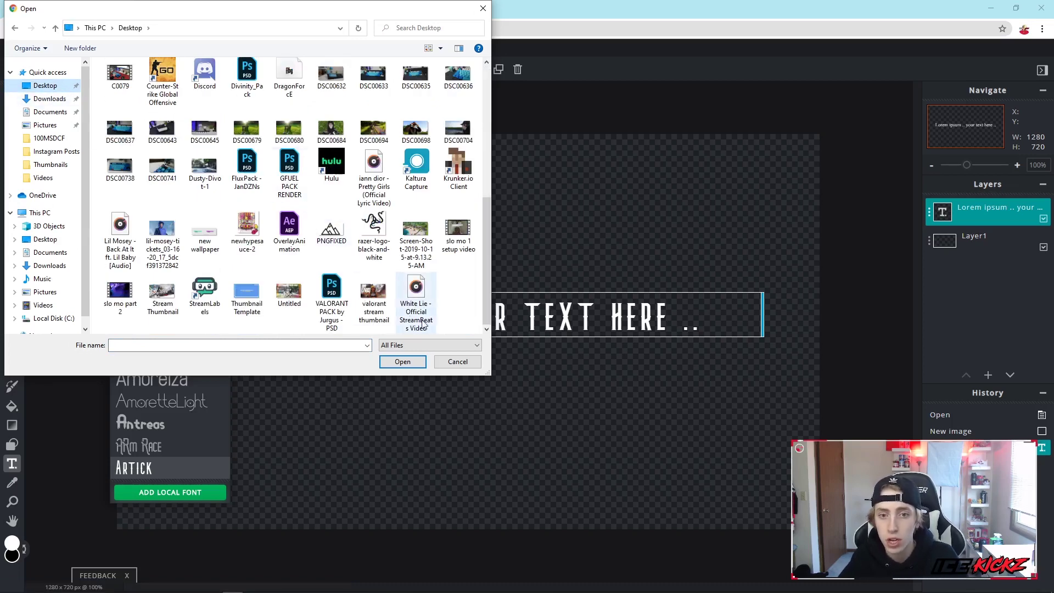
scroll(360, 278, "up", 5)
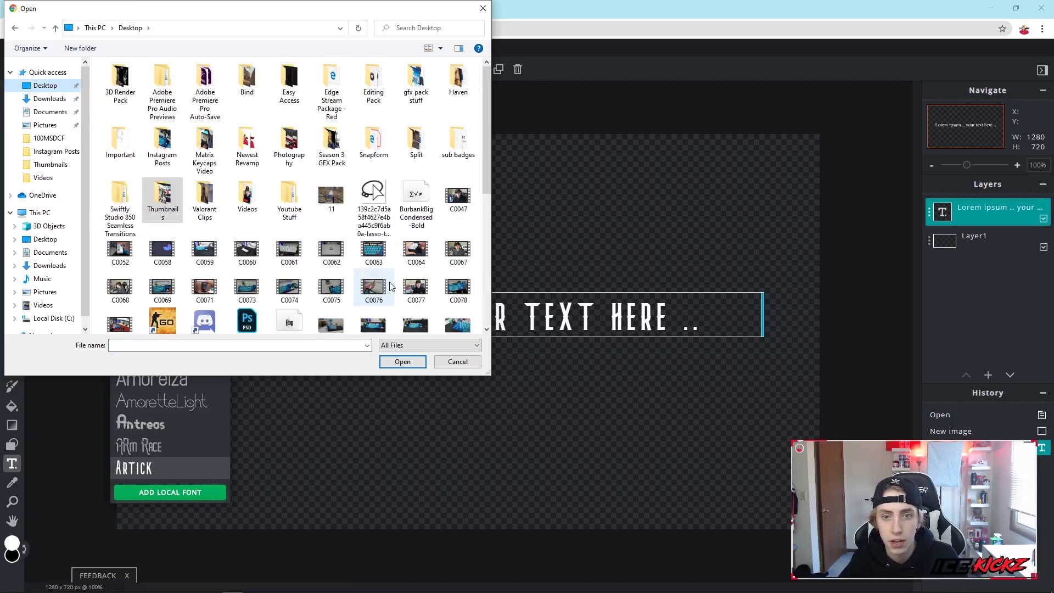
scroll(392, 286, "down", 2)
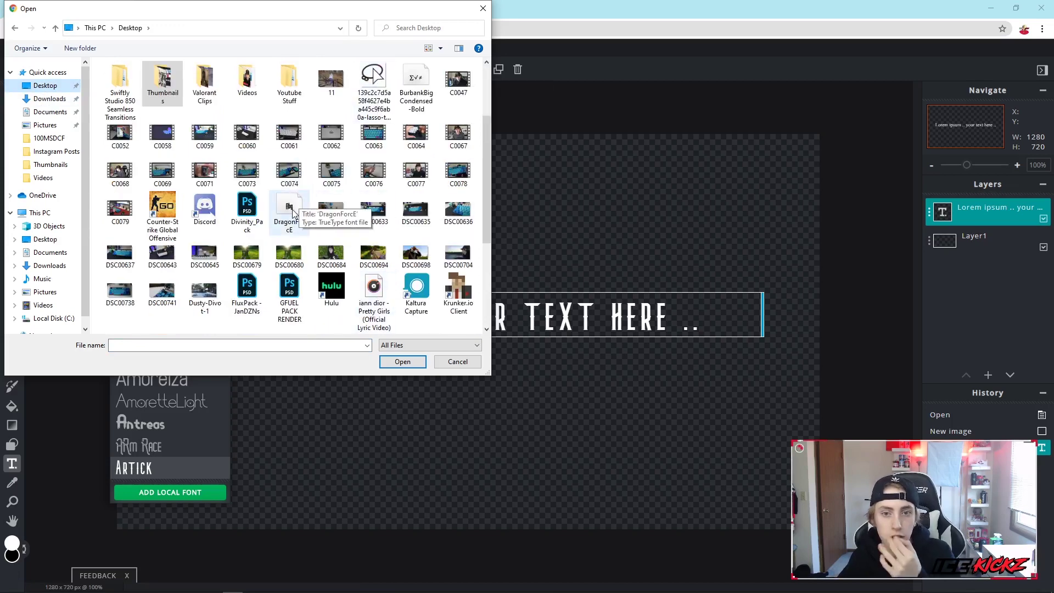
double_click(289, 209)
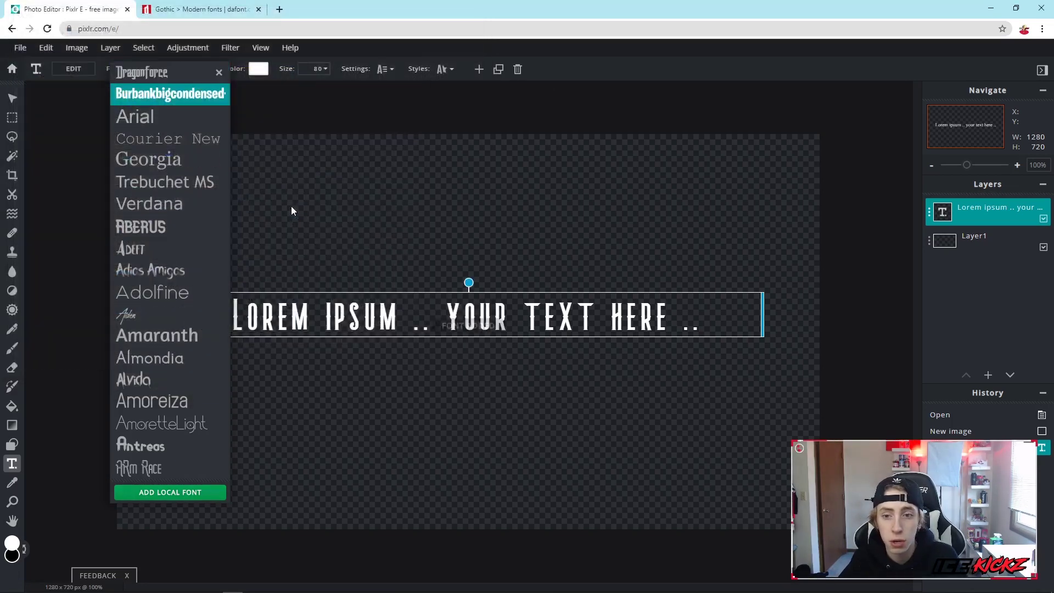
left_click(149, 75)
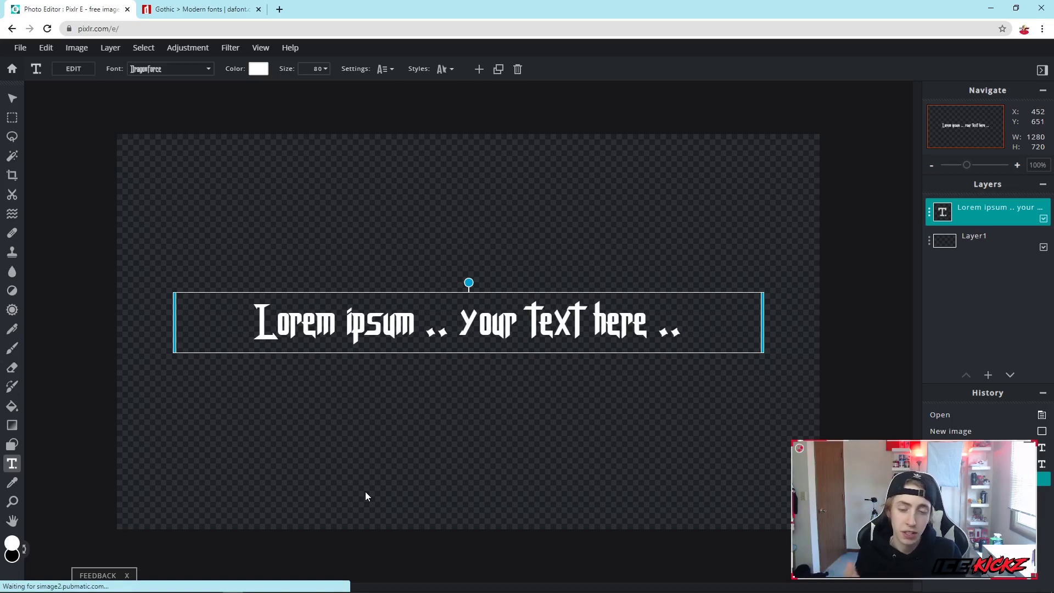
Compare fonts in the Font list, then return to the DaFont tab
left_click(169, 74)
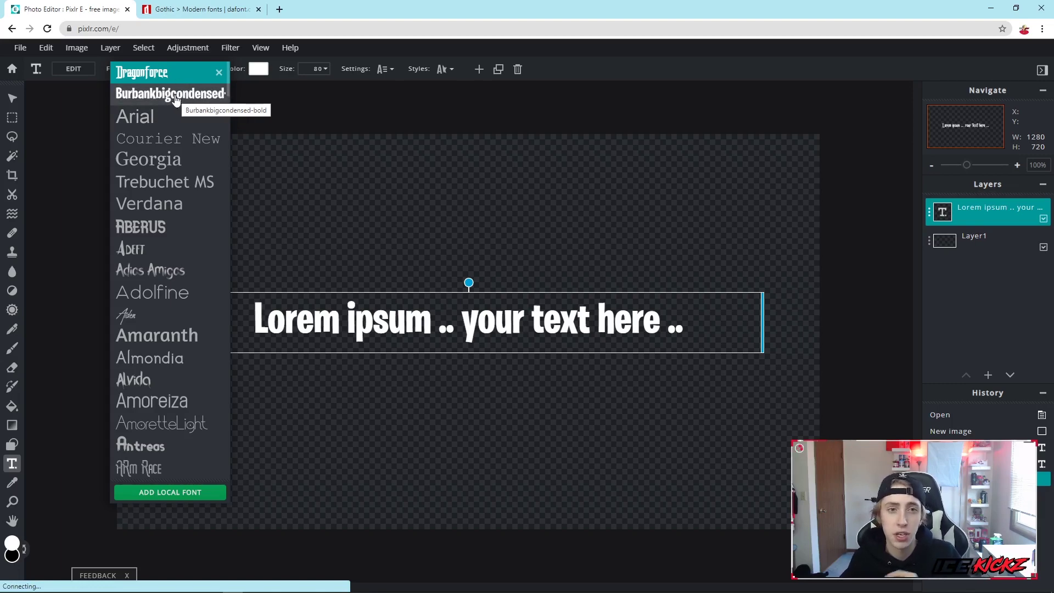
key("ctrl+Tab")
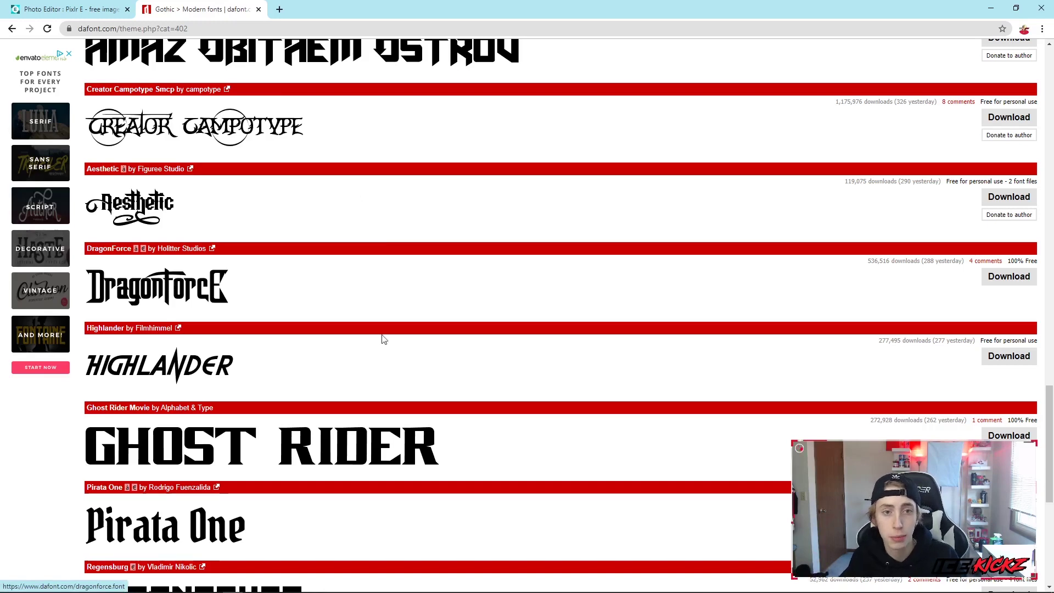
scroll(384, 357, "up", 5)
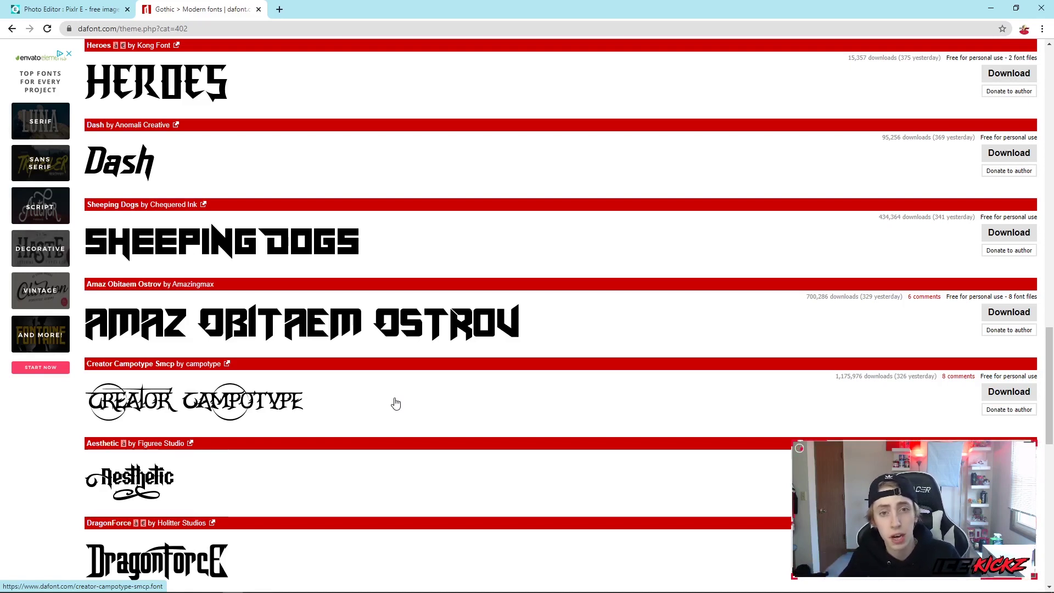
scroll(498, 404, "up", 10)
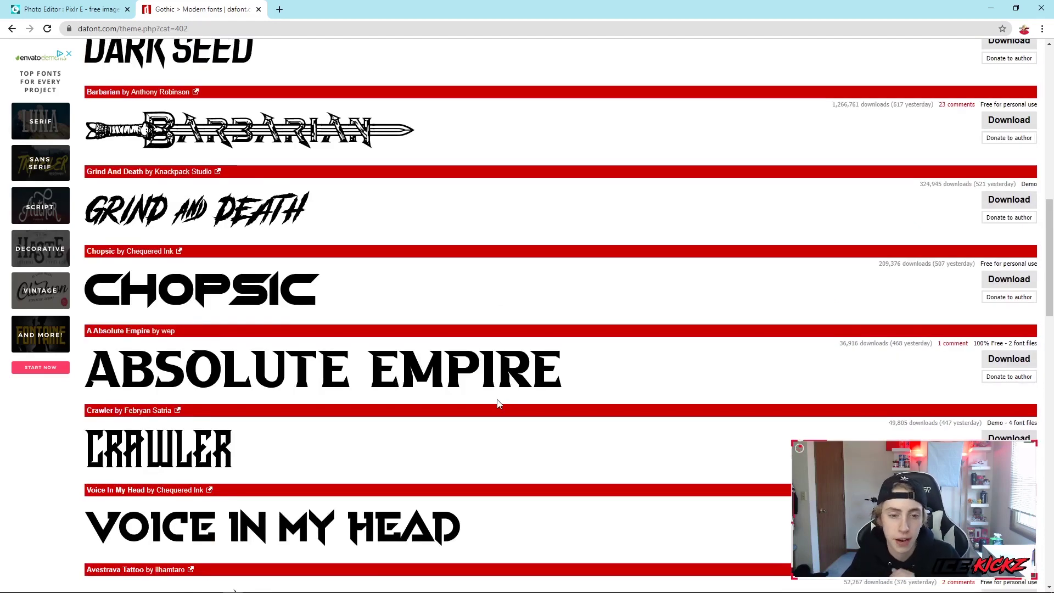